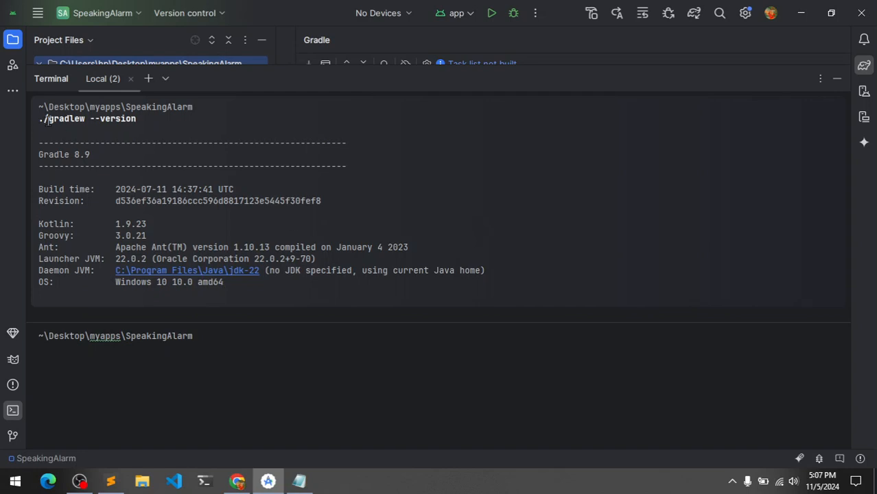
# Highlight the './gradlew --version' command line in the terminal output
pyautogui.moveTo(40, 118); pyautogui.dragTo(140, 118)
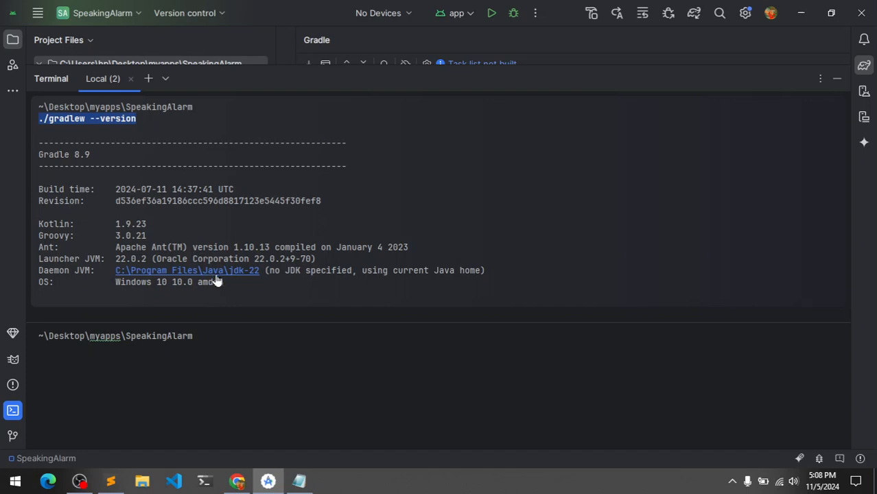
# Toggle the Terminal tool window off and on, then recall './gradlew --version' from history
pyautogui.click(13, 409)
pyautogui.click(13, 409)
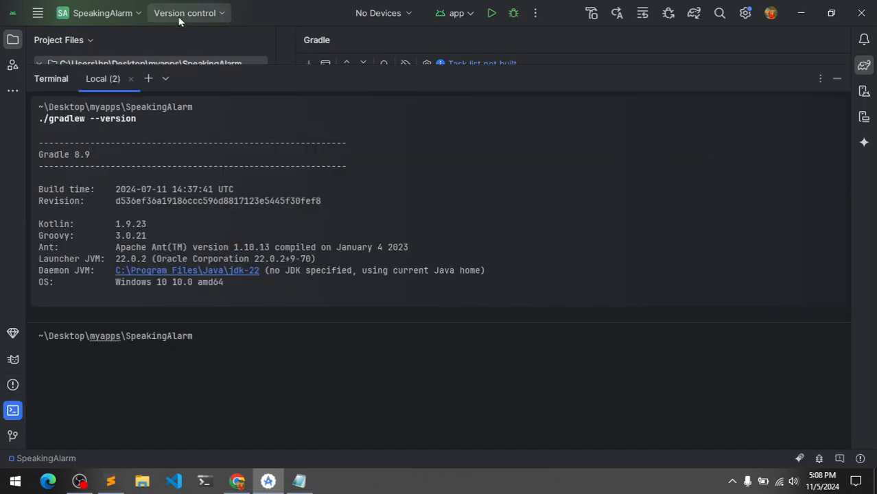
pyautogui.click(837, 78)
pyautogui.click(13, 410)
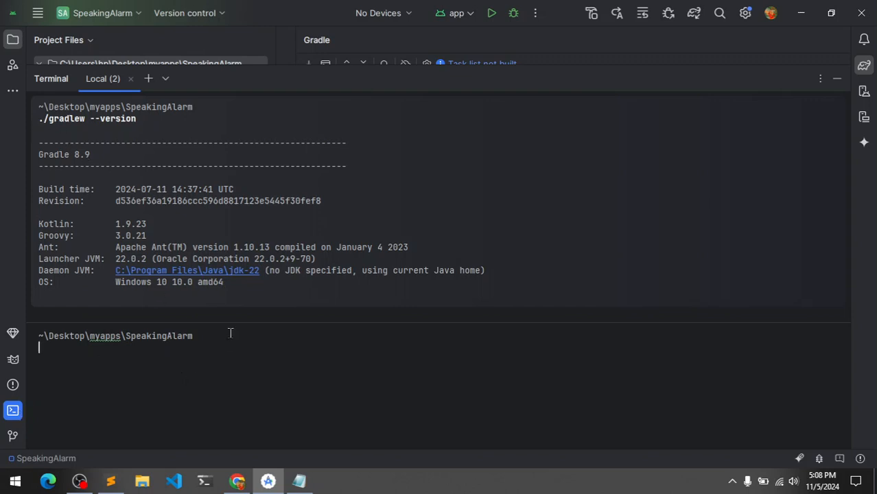
pyautogui.press('Up')
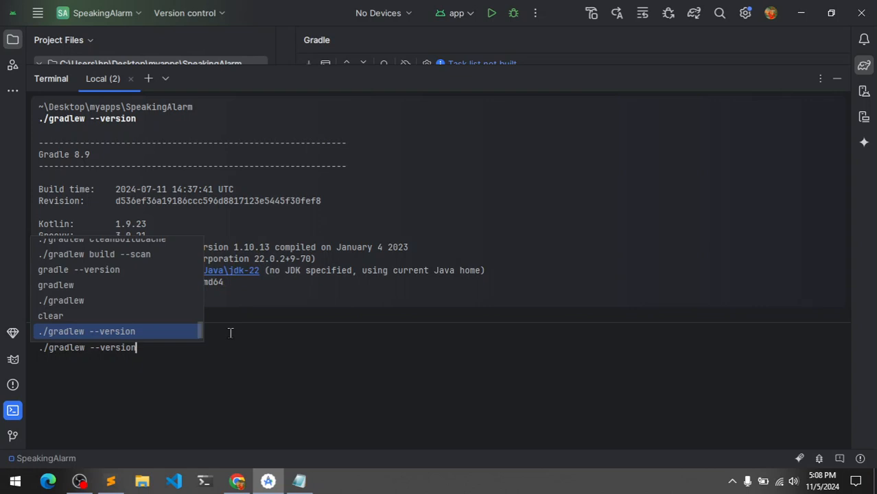
# Run './gradlew --version' again and highlight the Gradle 8.9, Kotlin 1.9.23 and Ant lines
pyautogui.press('Return')
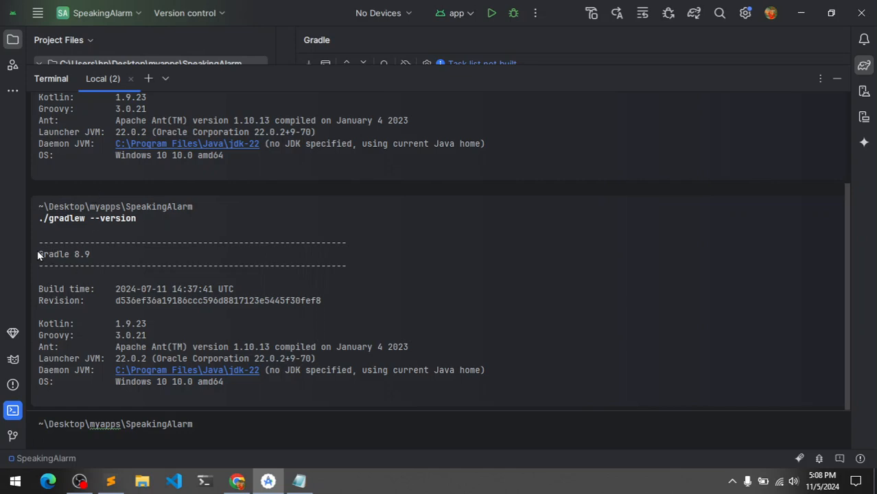
pyautogui.moveTo(37, 250); pyautogui.dragTo(77, 255)
pyautogui.click(77, 255)
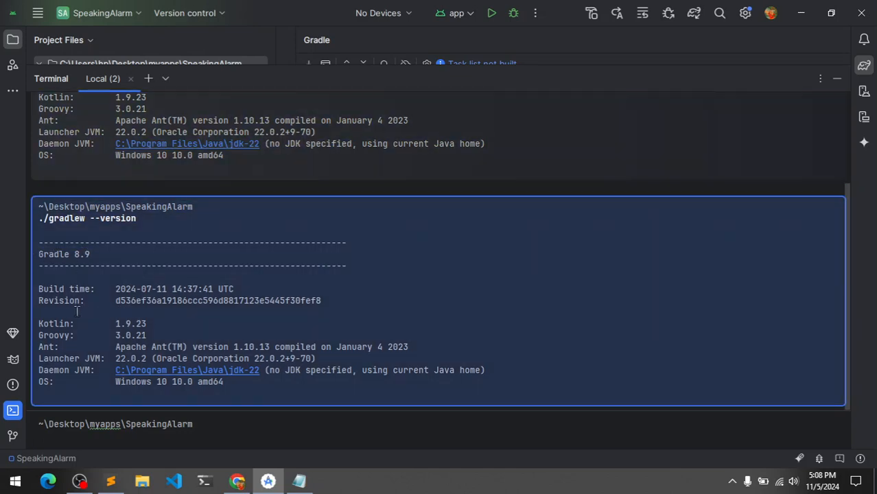
pyautogui.moveTo(58, 323); pyautogui.dragTo(132, 324)
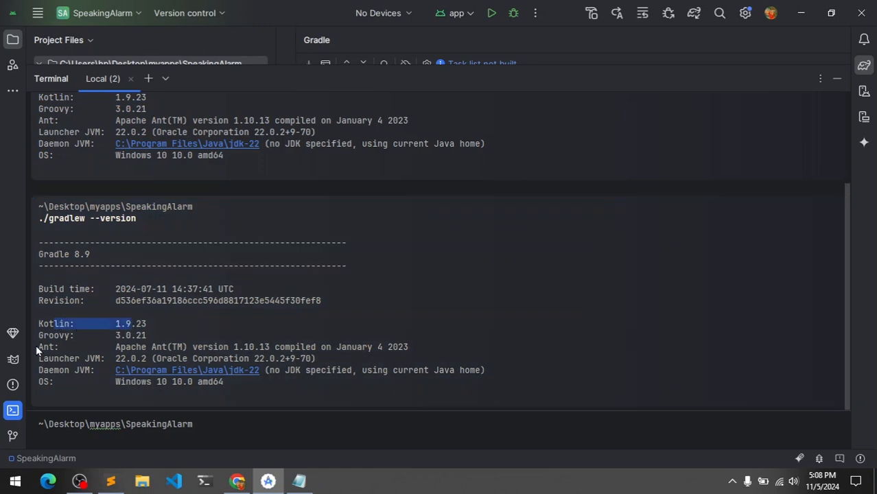
pyautogui.moveTo(51, 345); pyautogui.dragTo(142, 347)
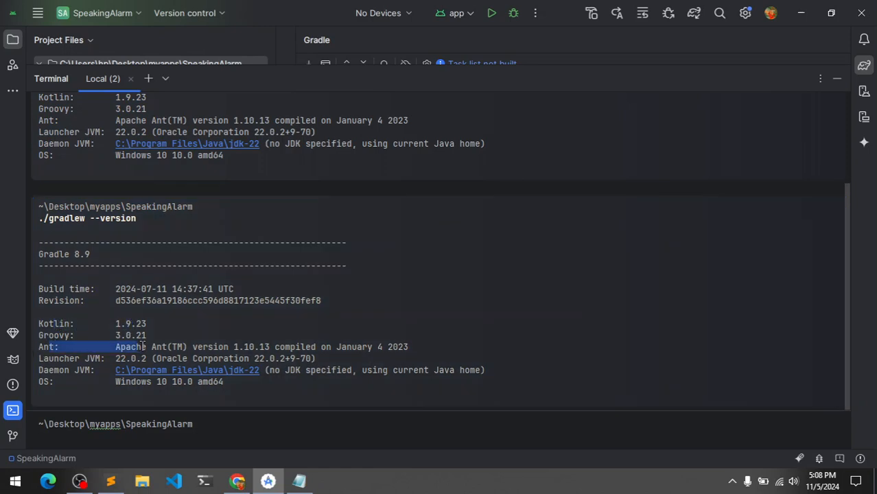
pyautogui.click(181, 343)
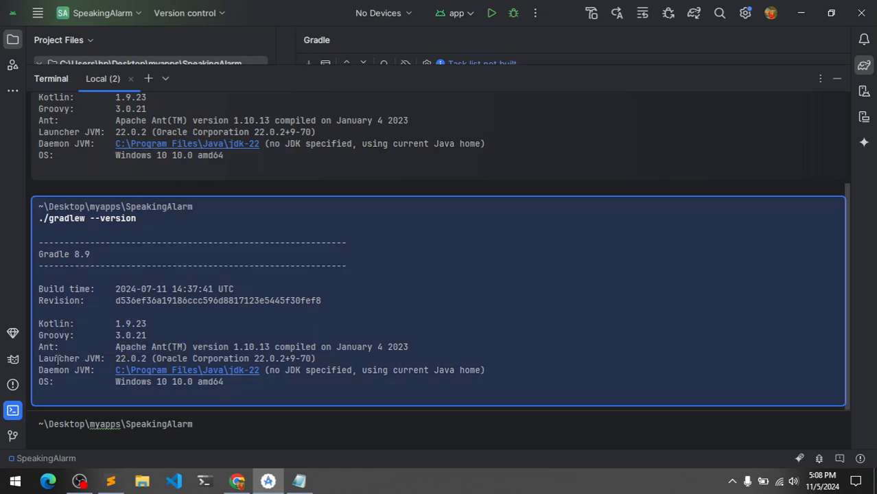
# Highlight the Launcher JVM, Daemon JVM (JDK 22) and OS 'Windows 10 10.0 amd64' lines
pyautogui.moveTo(57, 360); pyautogui.dragTo(154, 358)
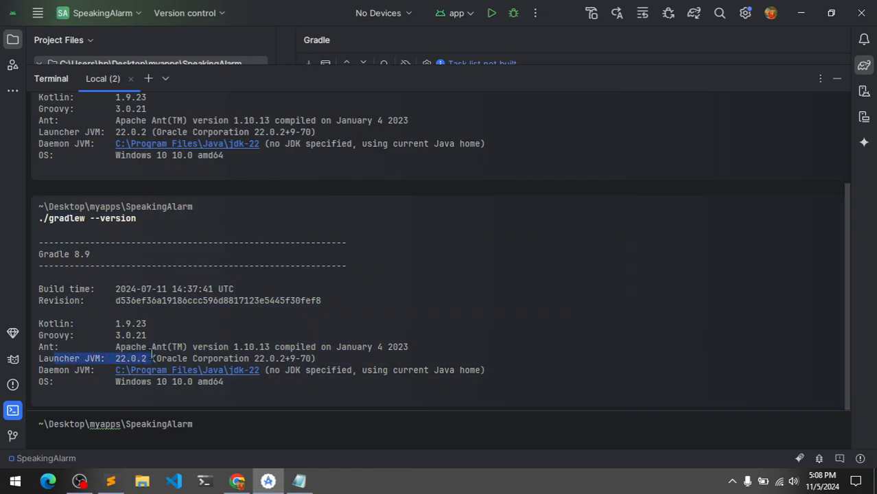
pyautogui.click(137, 394)
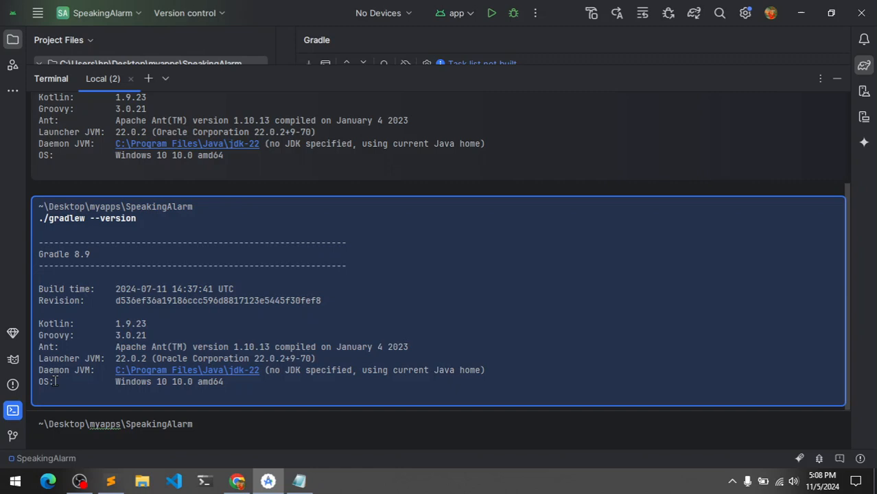
pyautogui.moveTo(40, 370); pyautogui.dragTo(266, 372)
pyautogui.click(360, 345)
pyautogui.moveTo(103, 384); pyautogui.dragTo(237, 382)
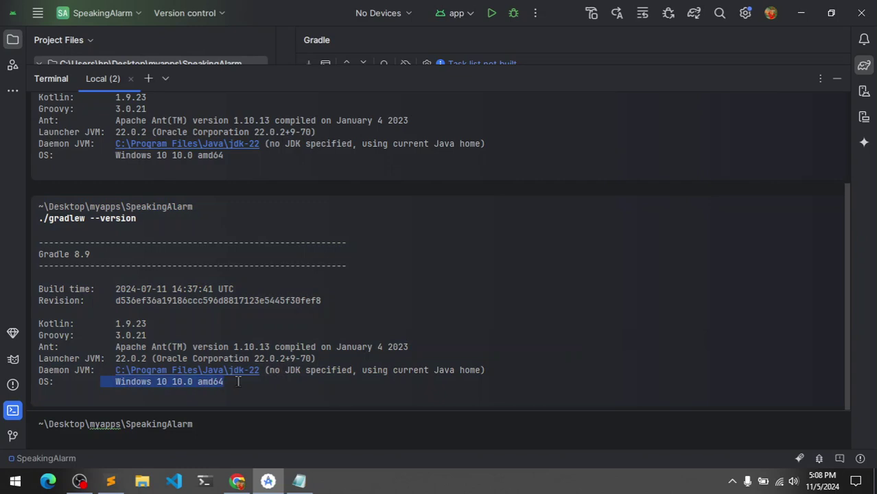
pyautogui.click(283, 379)
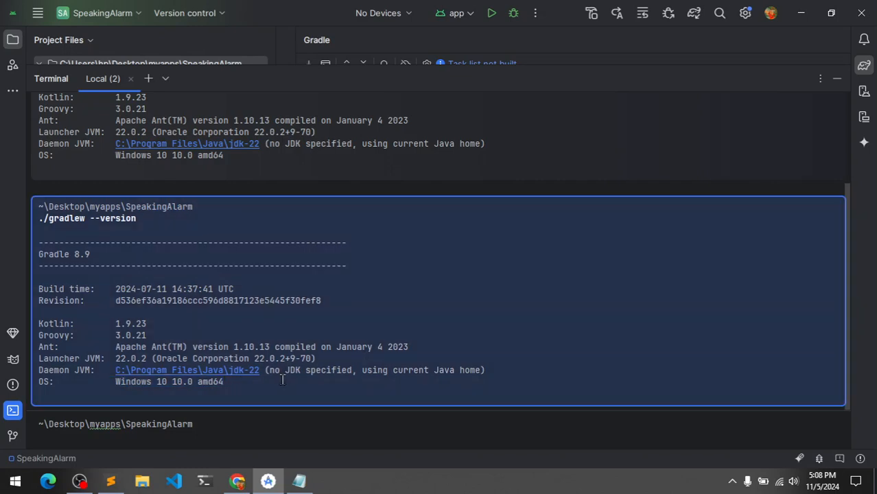
# Rerun the command once more and select the earlier output block for comparison
pyautogui.press('Up')
pyautogui.press('Return')
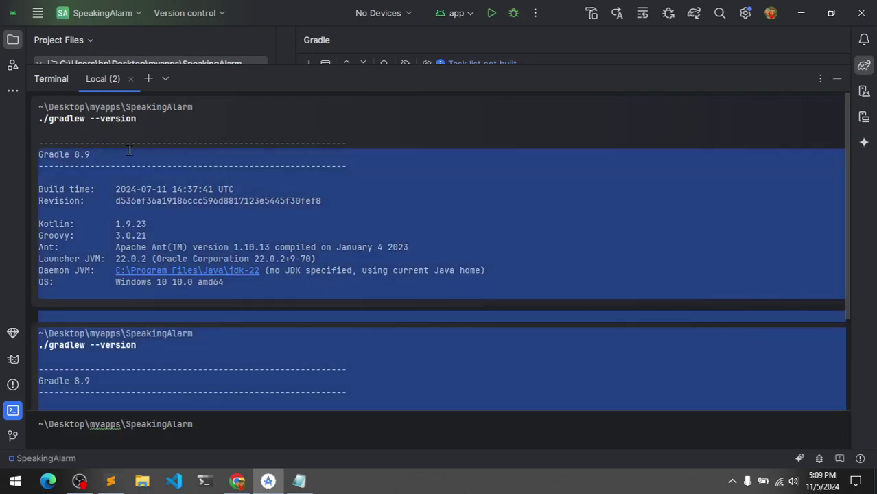
pyautogui.click(242, 154)
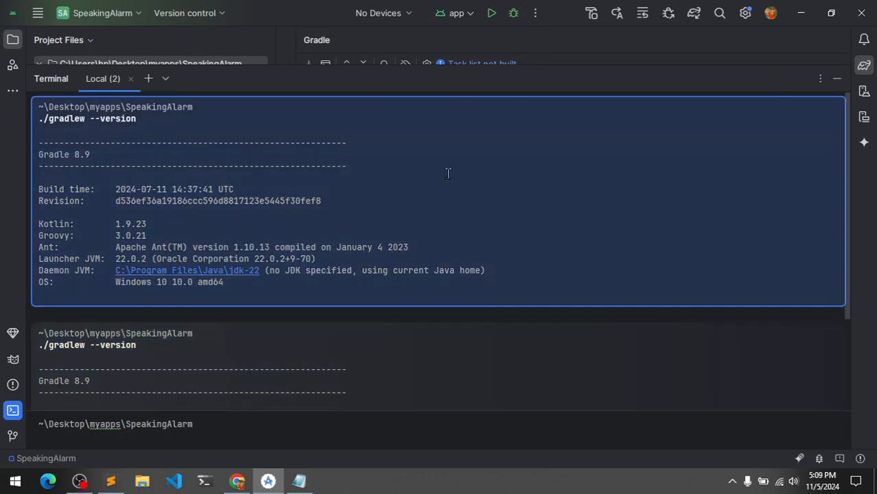